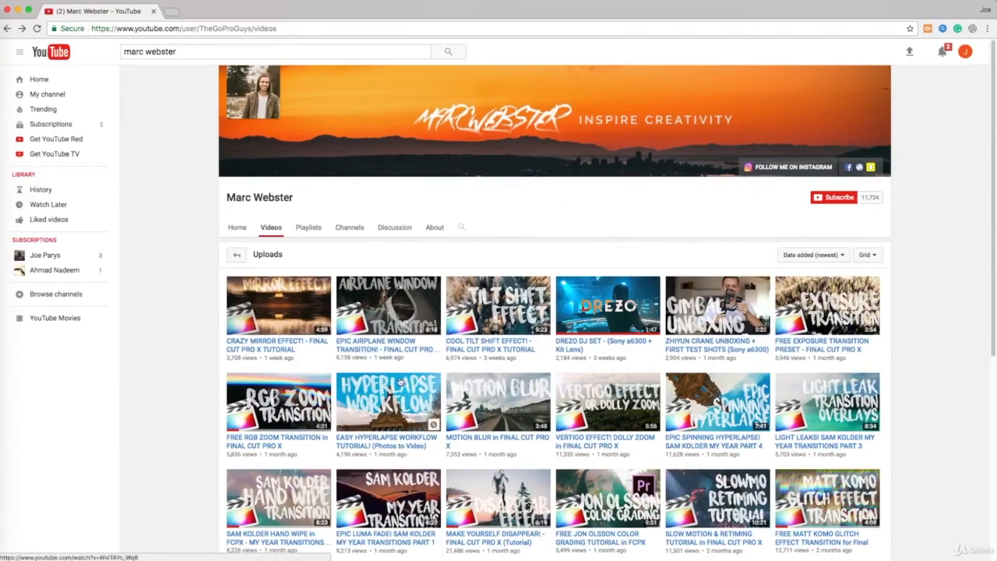
# Play the free RGB Zoom Transition video, scrub back, pause at 0:15 and check the description
pyautogui.click(327, 378)
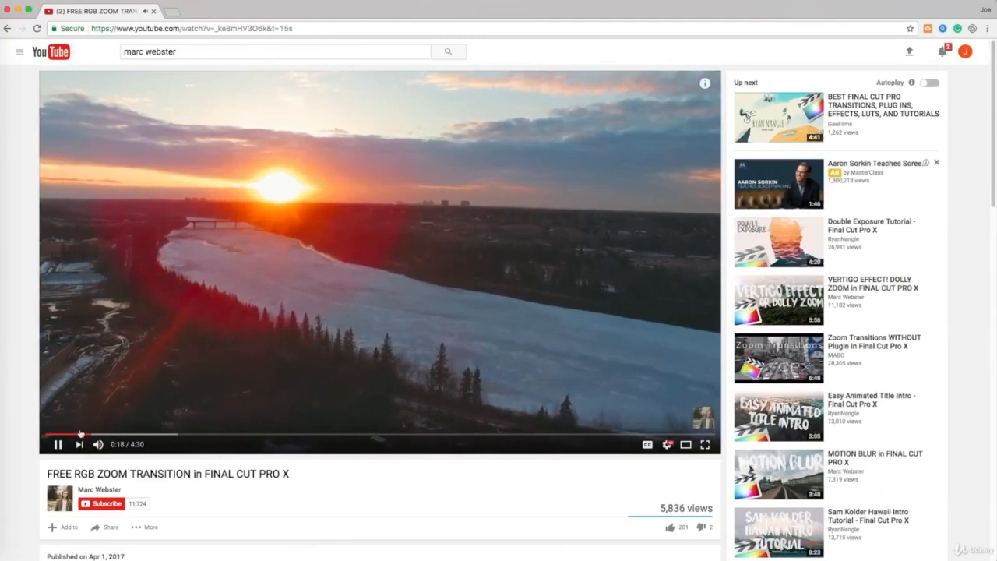
pyautogui.click(68, 433)
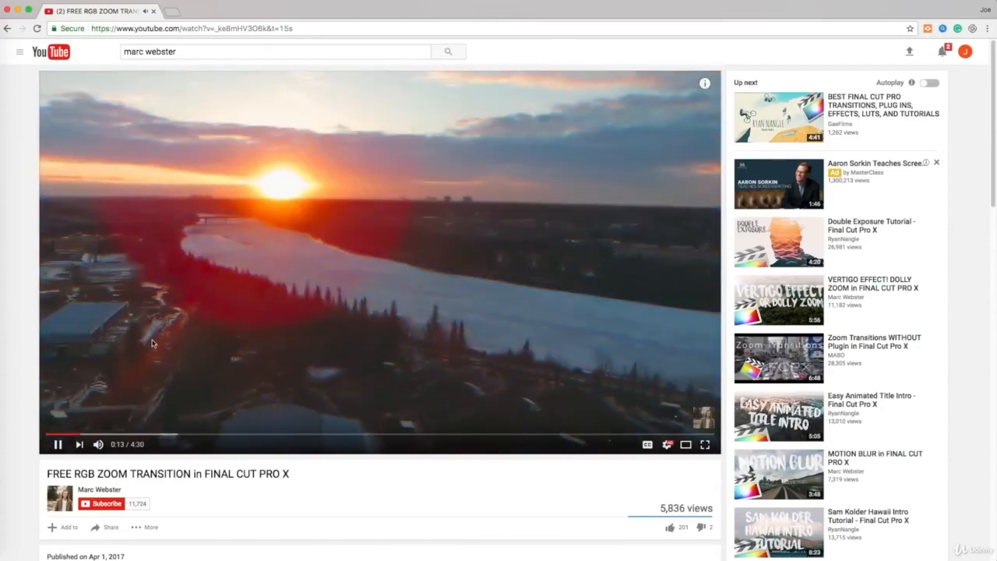
pyautogui.click(165, 333)
pyautogui.scroll(-1, 169, 330)
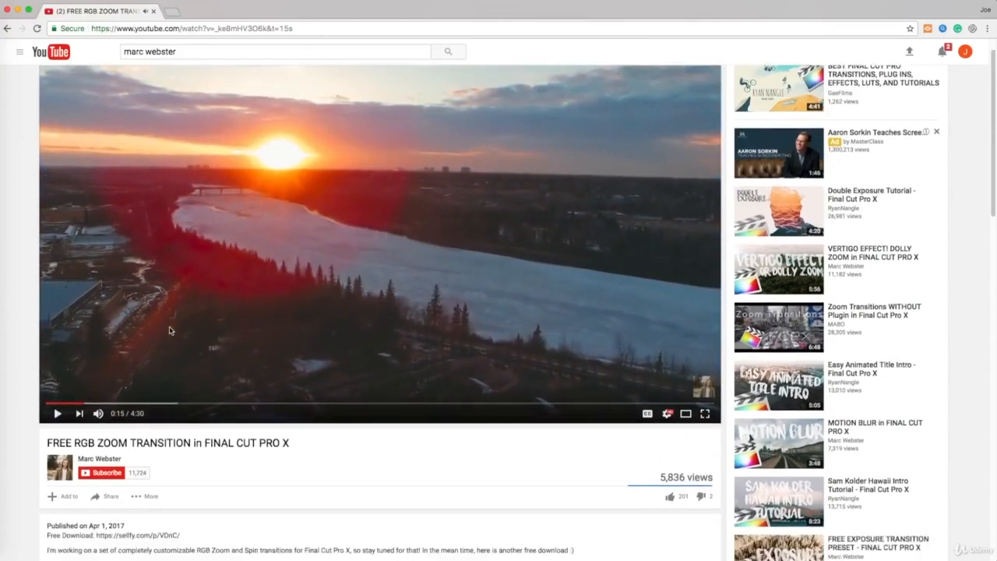
pyautogui.scroll(1, 302, 257)
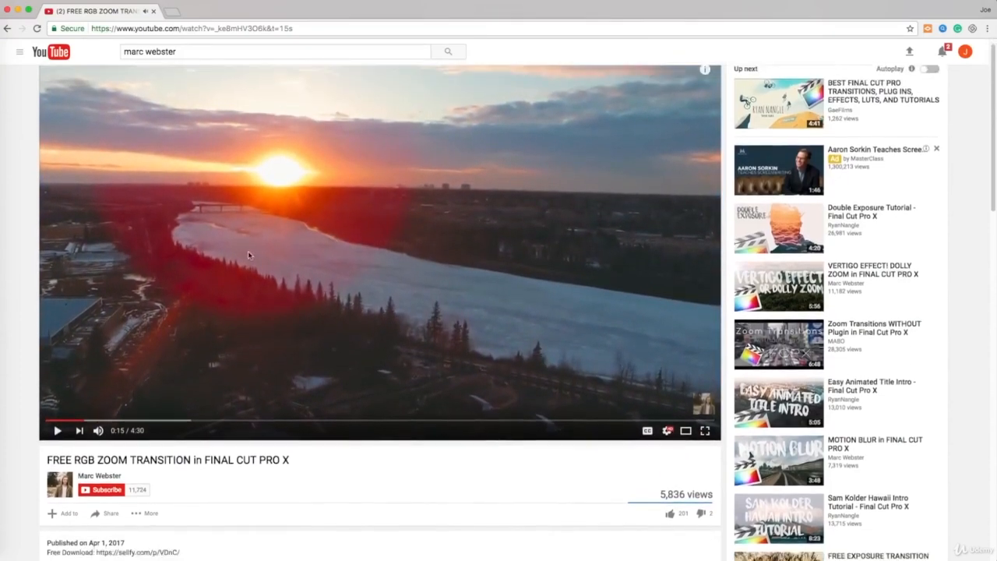
pyautogui.scroll(-6, 247, 251)
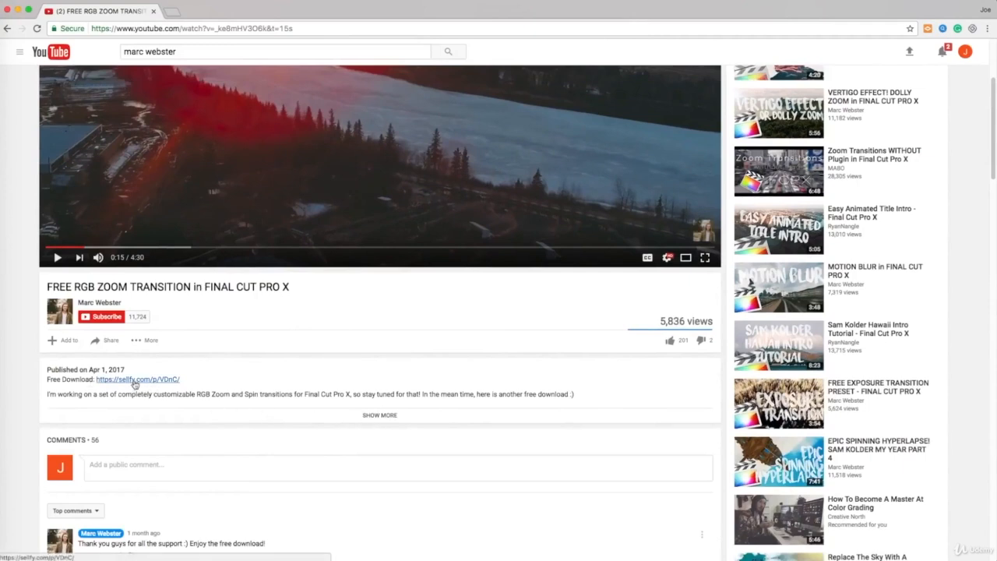
pyautogui.scroll(2, 133, 380)
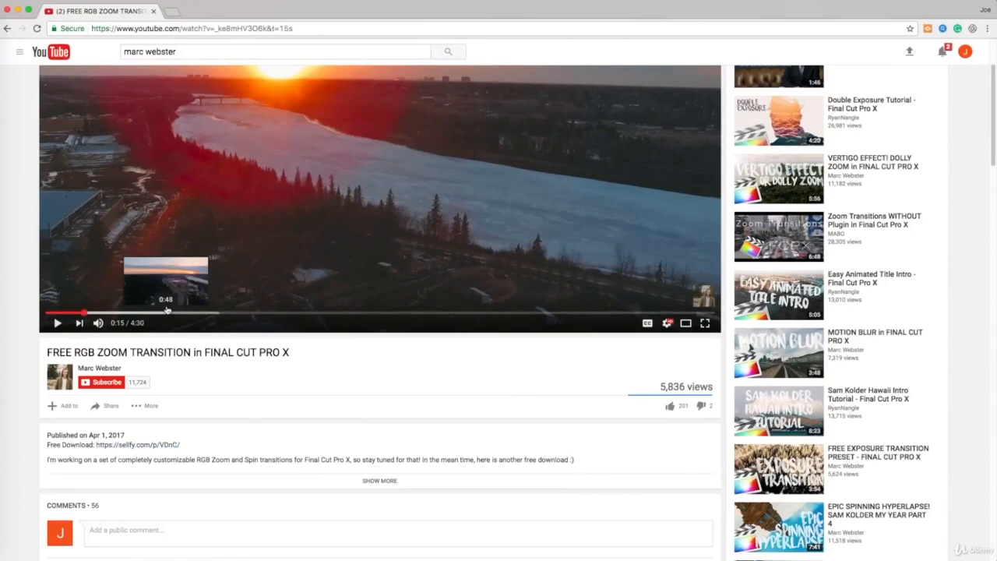
# Open the description's sellfy.com link to the RGB Smooth Zoom Transition page in a new tab
pyautogui.click(141, 446)
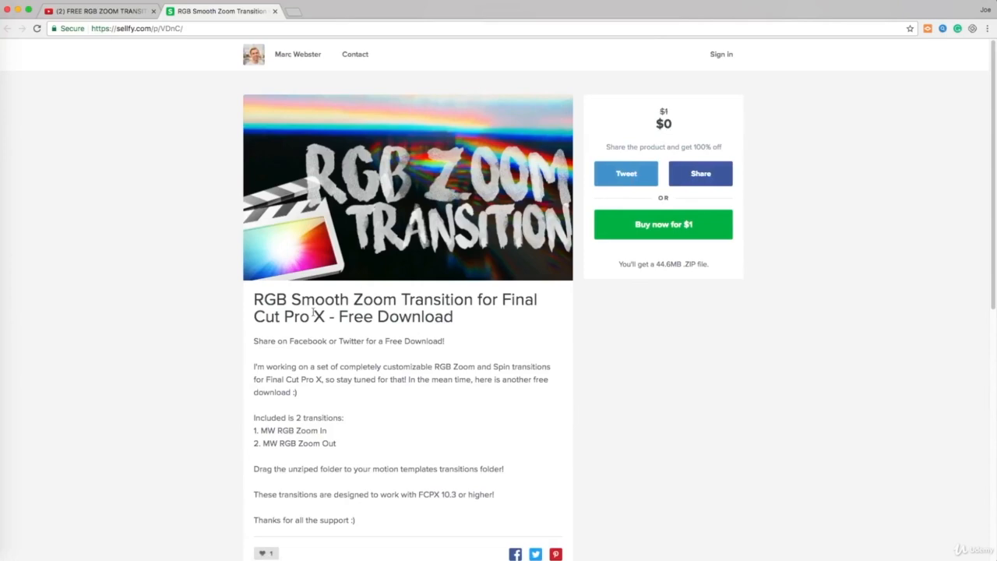
pyautogui.scroll(-1, 314, 313)
pyautogui.scroll(1, 469, 316)
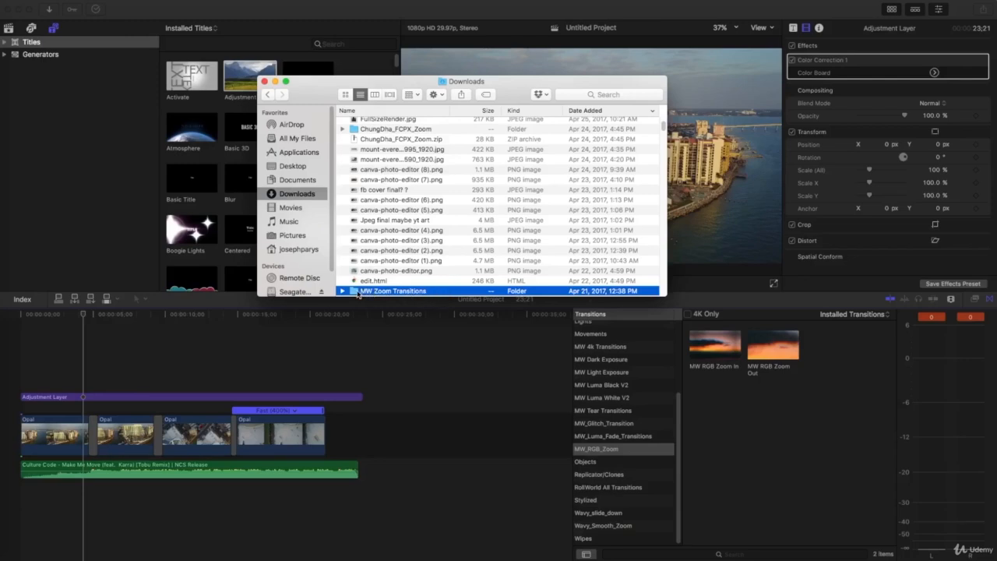
# Browse from the home folder into Movies › Motion Templates › Transitions
pyautogui.click(309, 250)
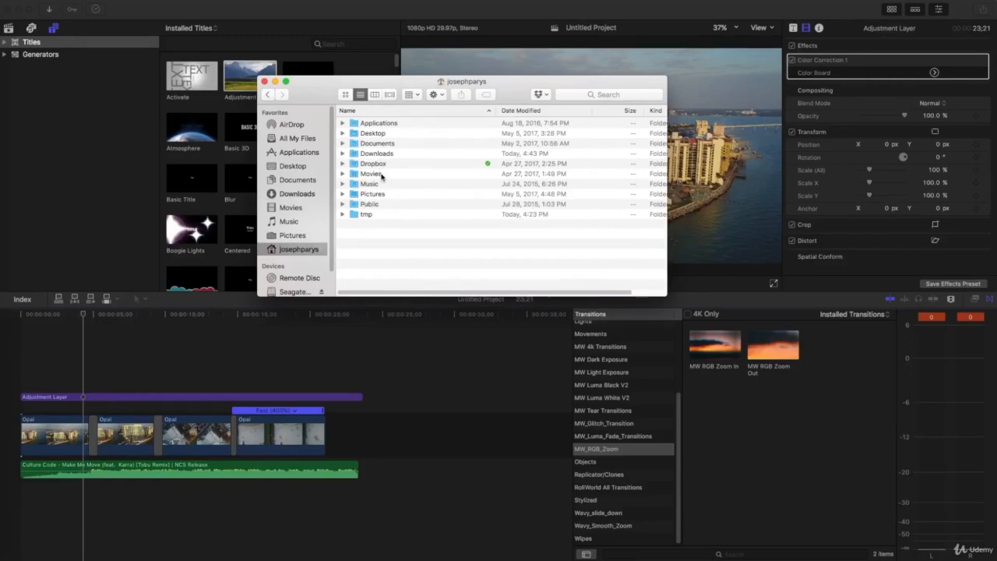
pyautogui.doubleClick(381, 176)
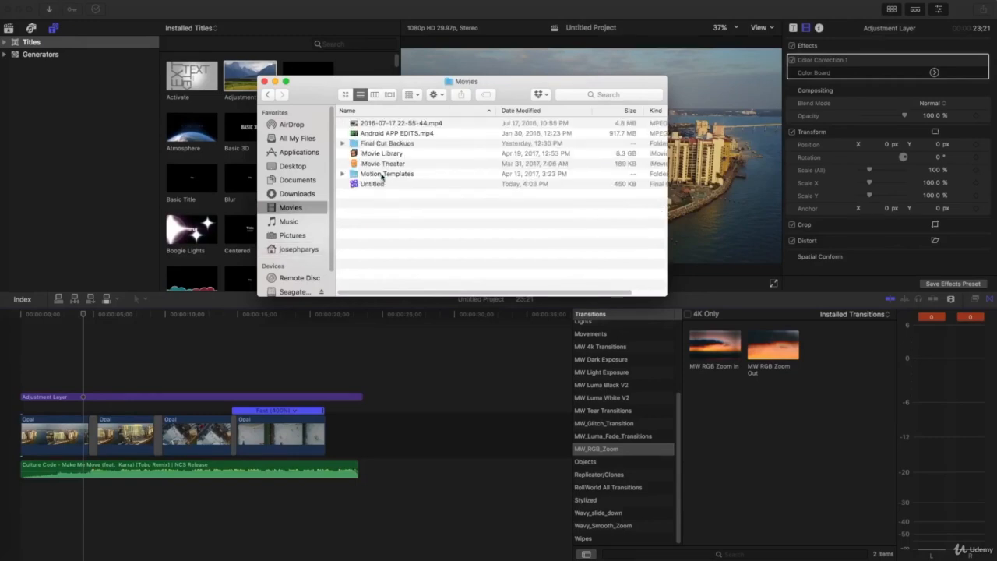
pyautogui.doubleClick(395, 175)
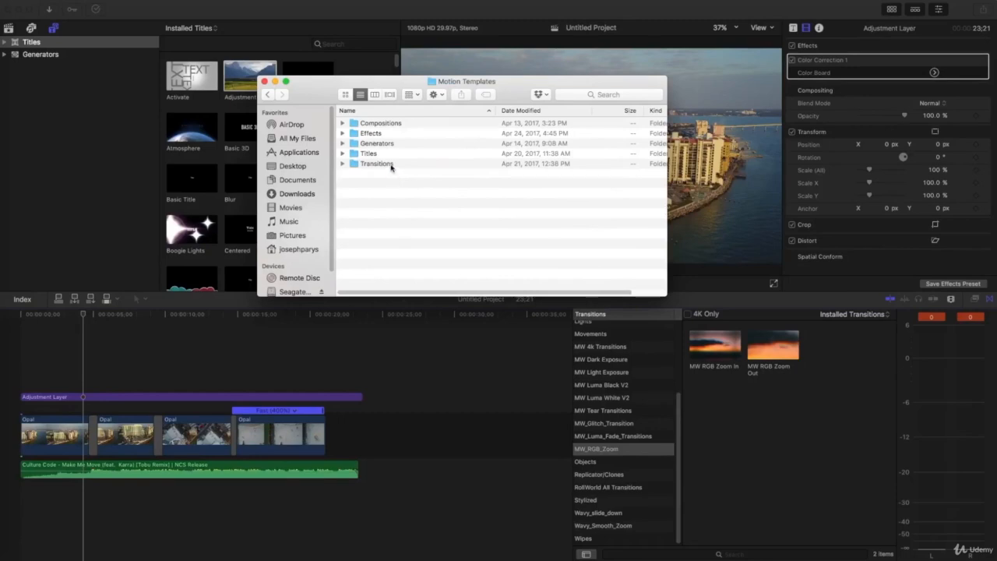
pyautogui.doubleClick(378, 164)
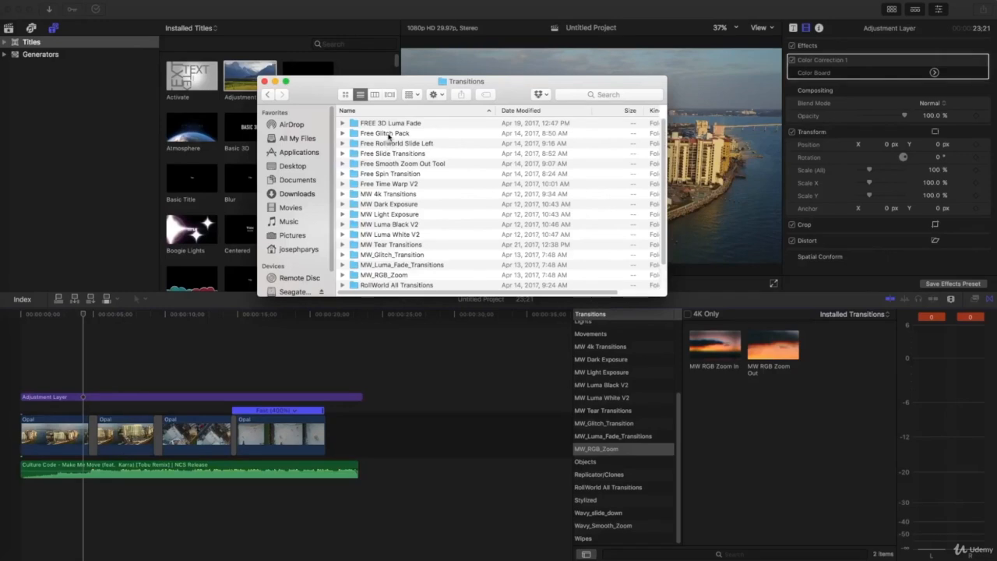
pyautogui.scroll(-1, 385, 155)
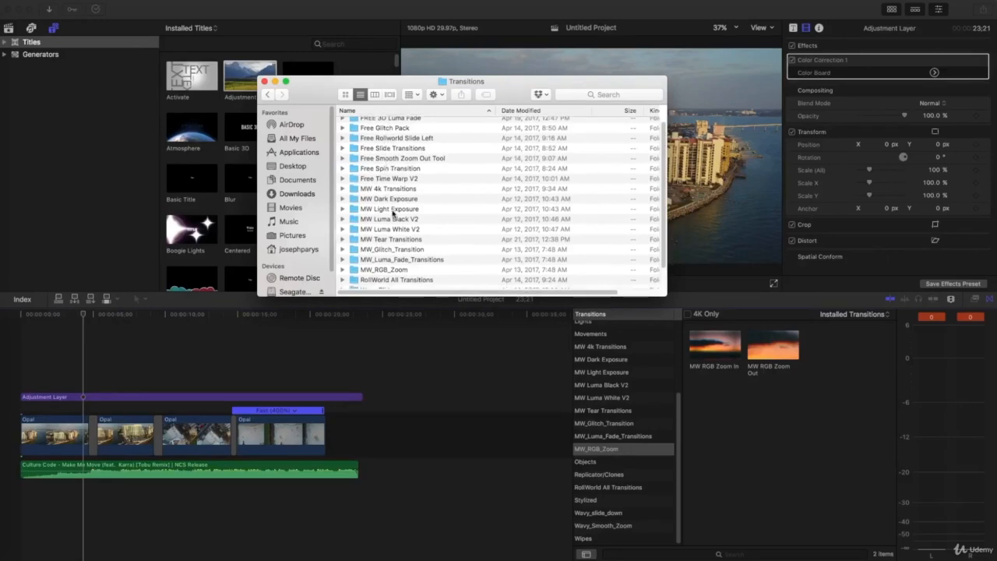
pyautogui.scroll(-2, 391, 203)
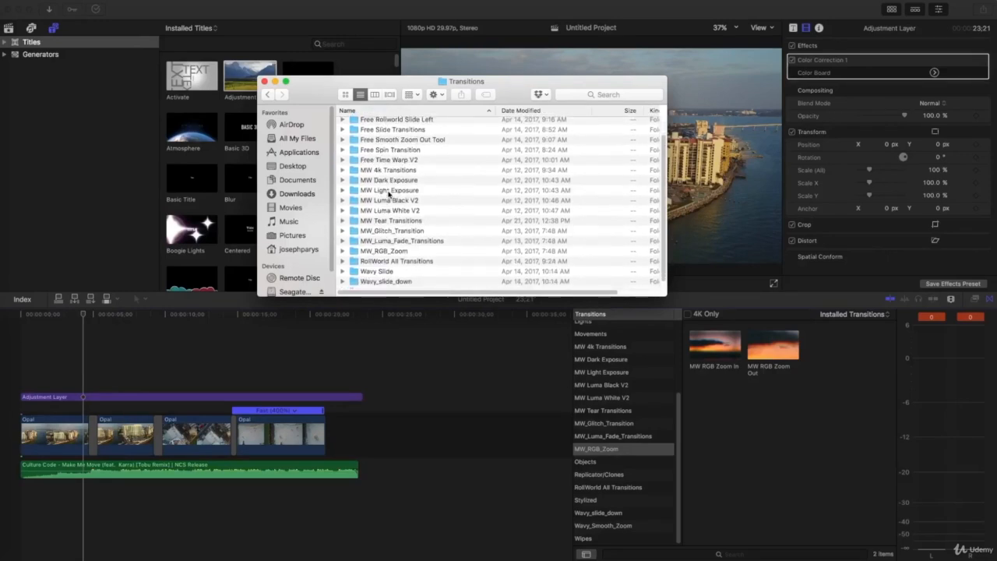
pyautogui.scroll(-1, 388, 193)
pyautogui.scroll(3, 387, 195)
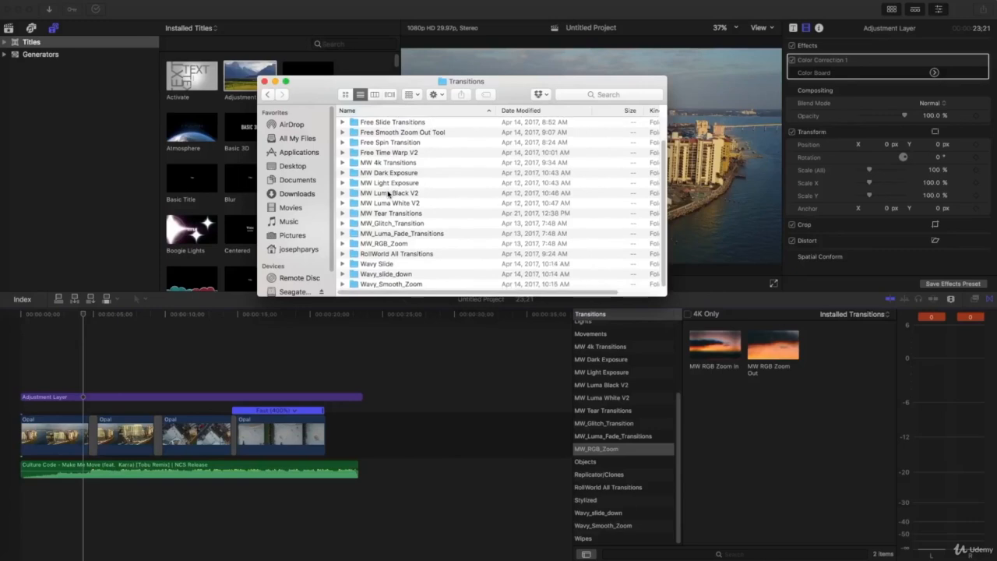
pyautogui.scroll(-2, 385, 222)
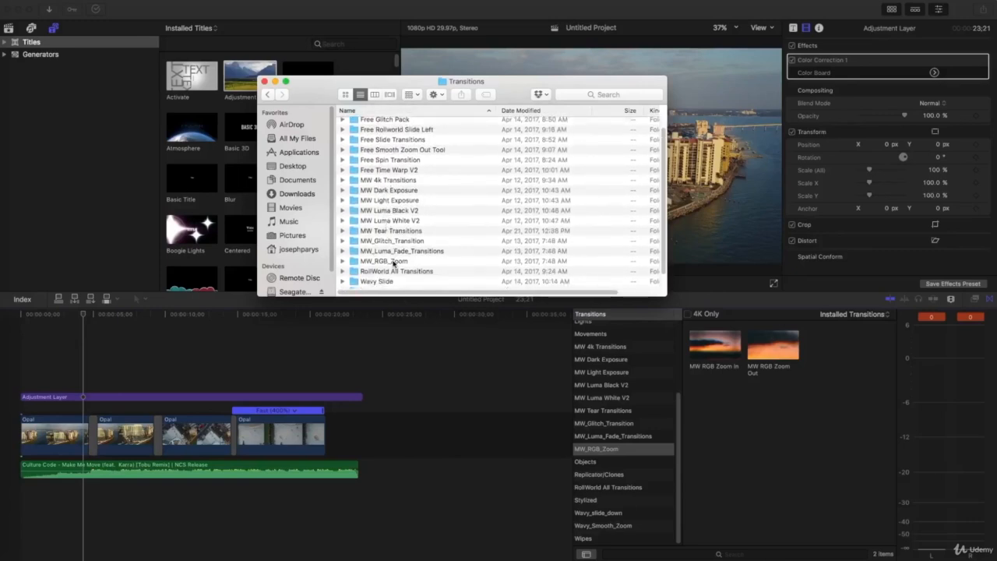
# Check the MW RGB Zoom In and Zoom Out folders inside MW_RGB_Zoom, then close the window
pyautogui.doubleClick(391, 261)
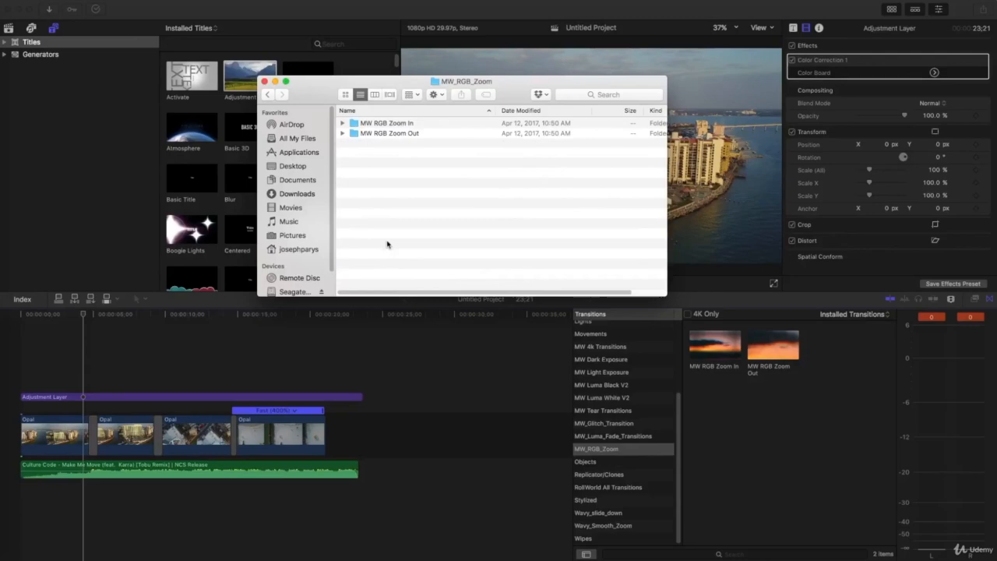
pyautogui.doubleClick(387, 124)
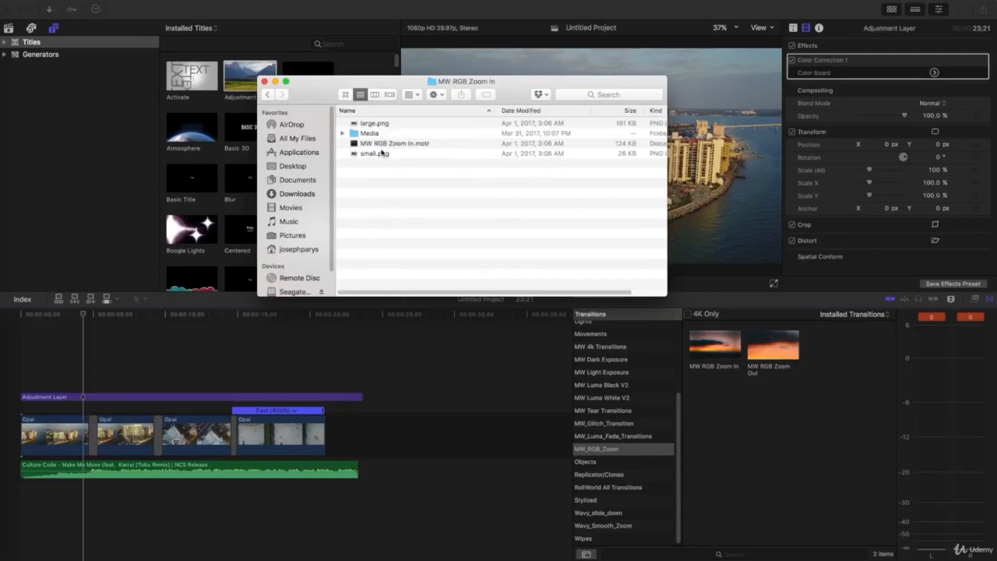
pyautogui.click(269, 94)
pyautogui.doubleClick(370, 134)
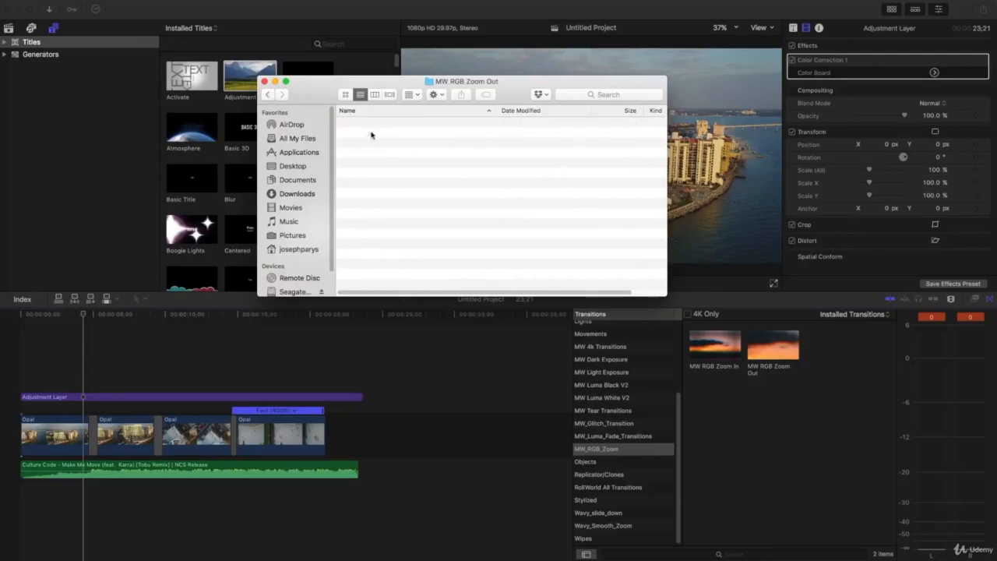
pyautogui.click(268, 95)
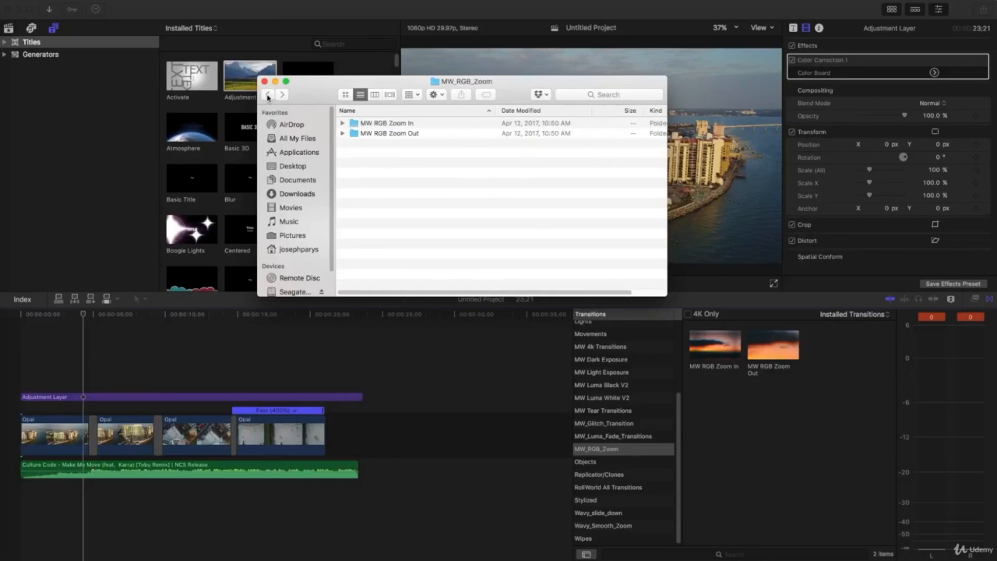
pyautogui.click(267, 95)
pyautogui.click(267, 95)
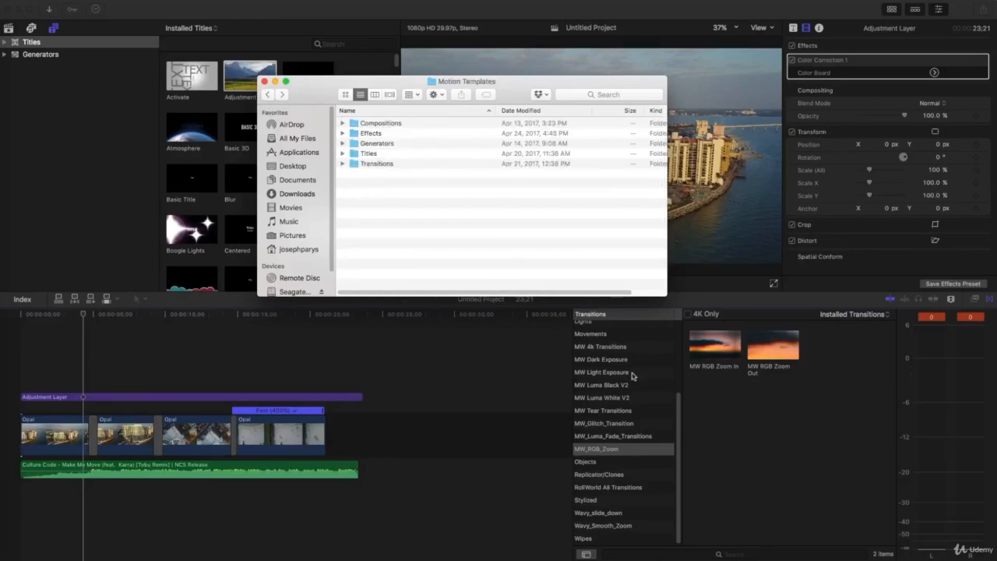
pyautogui.click(264, 81)
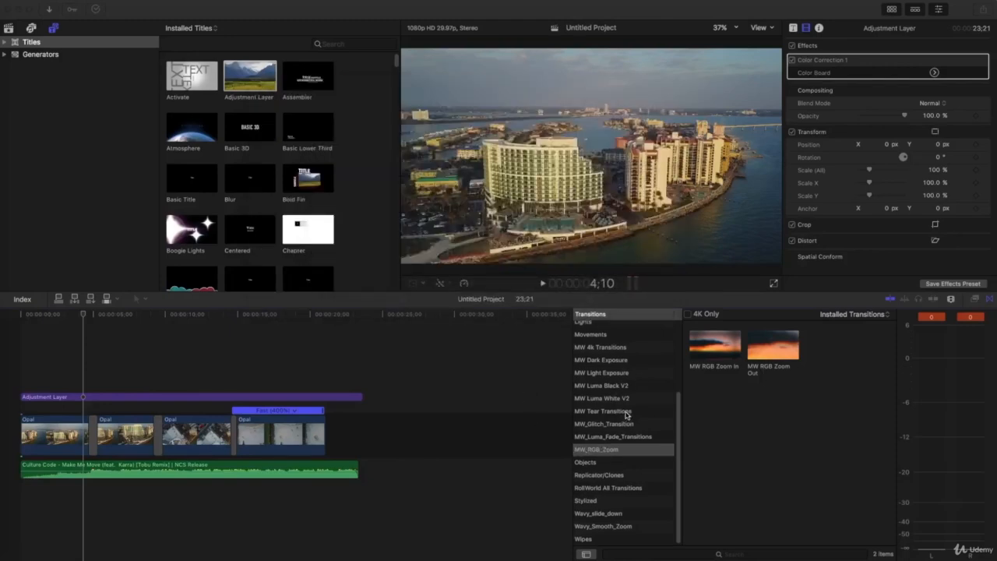
# Drag the MW RGB Zoom In transition from the Transitions browser onto the Opal clips
pyautogui.scroll(2, 605, 407)
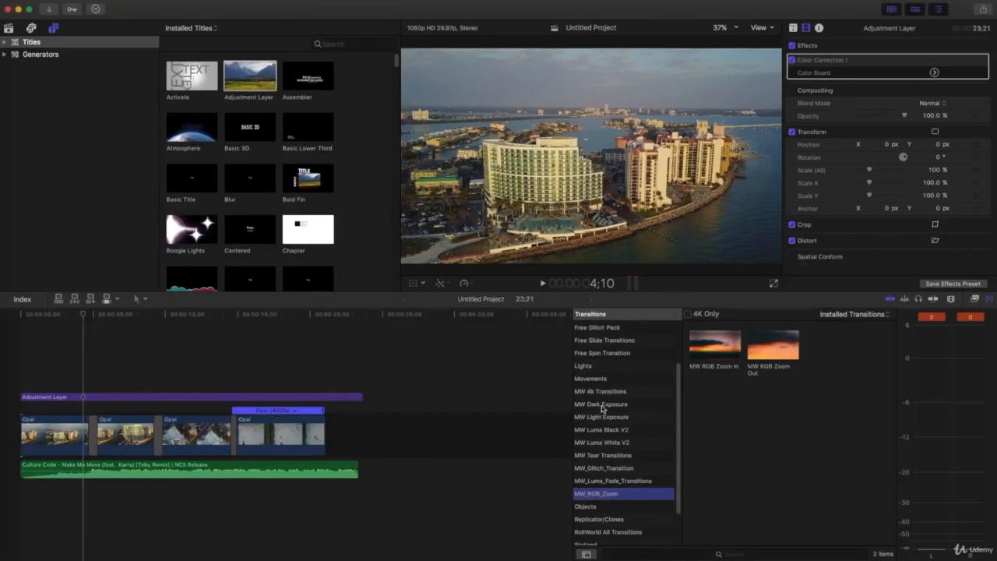
pyautogui.scroll(-2, 629, 436)
pyautogui.scroll(3, 643, 385)
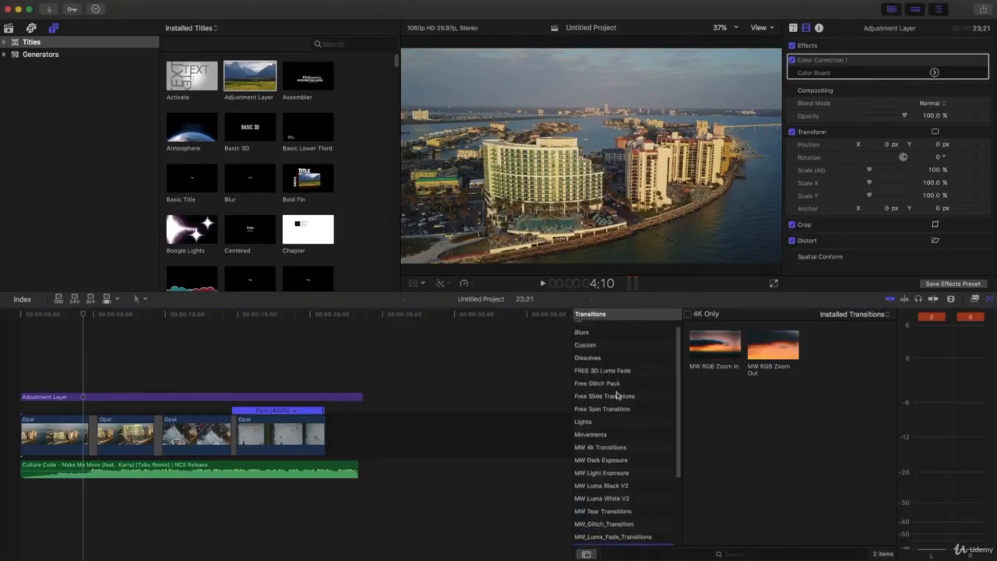
pyautogui.scroll(-3, 614, 412)
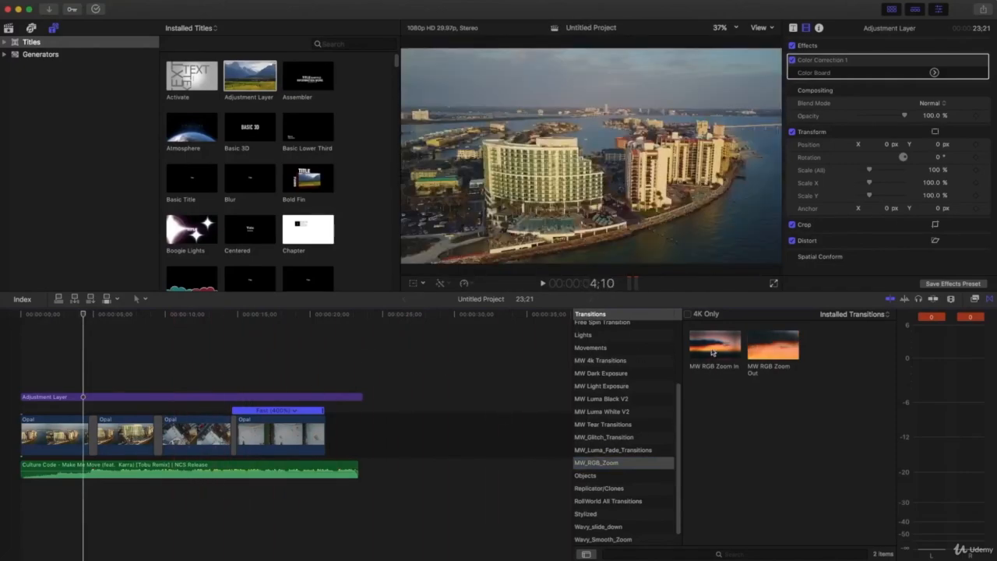
pyautogui.moveTo(711, 351); pyautogui.dragTo(327, 447)
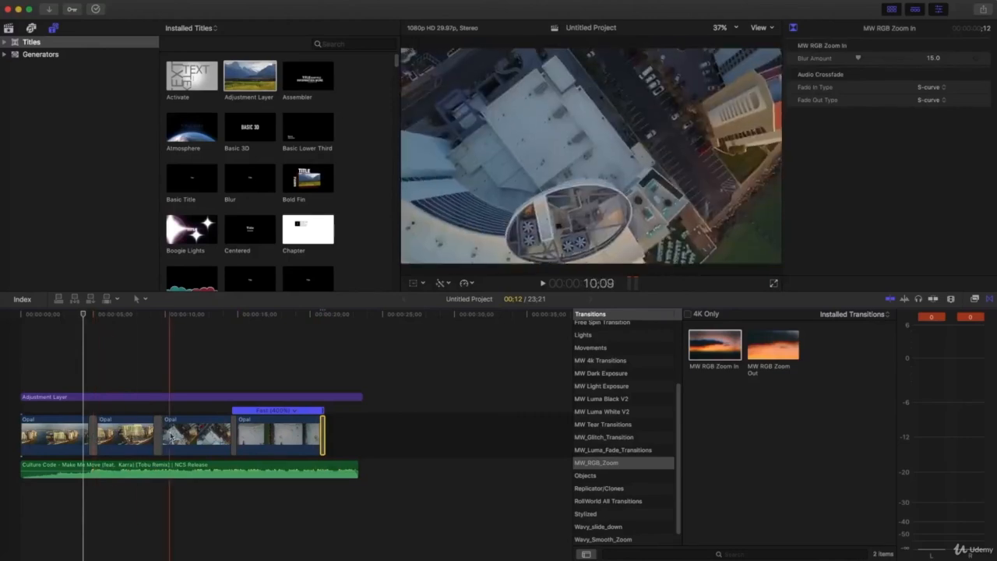
# Delete the transition between the first two Opal clips and play the project
pyautogui.click(91, 432)
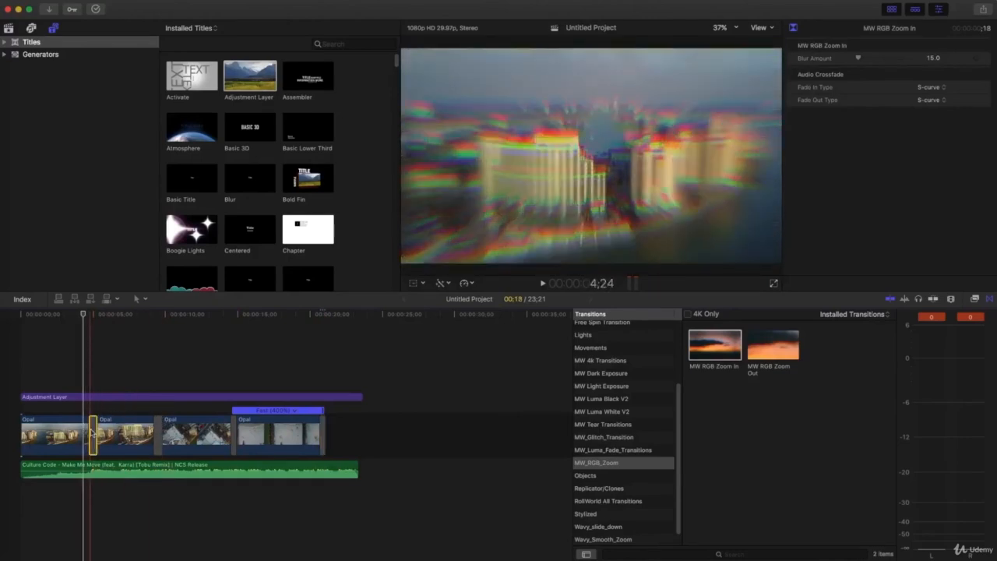
pyautogui.press('Delete')
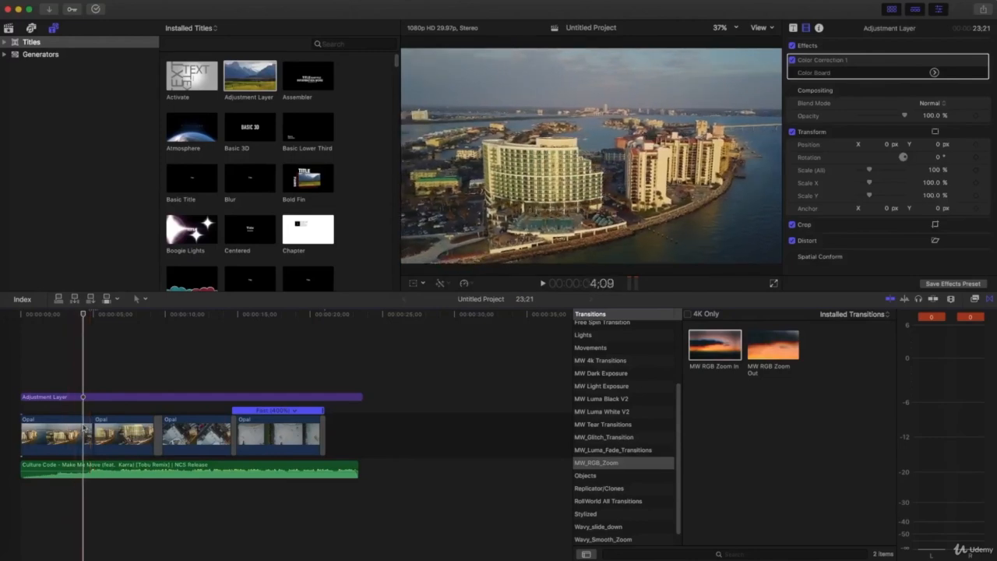
pyautogui.press('space')
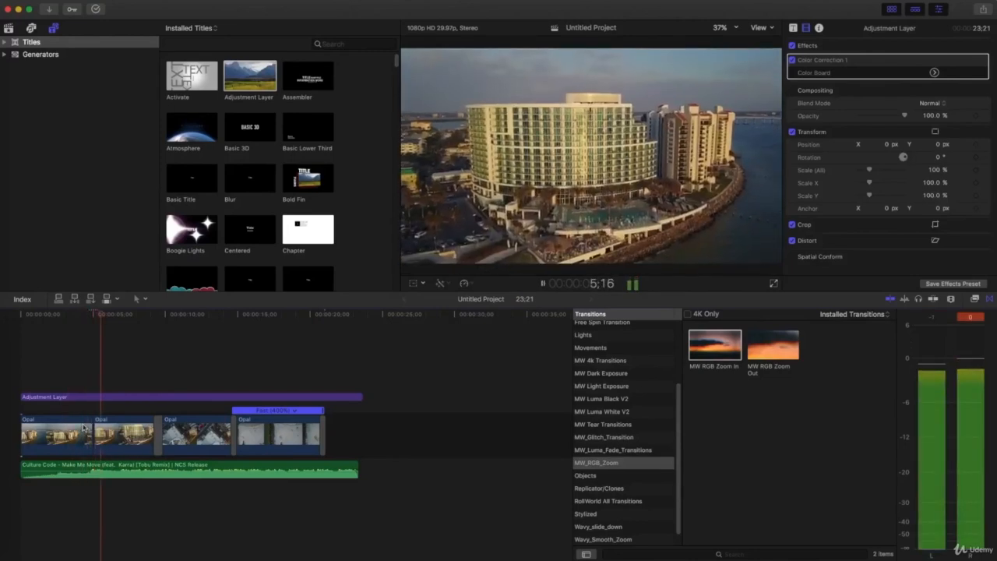
pyautogui.press('space')
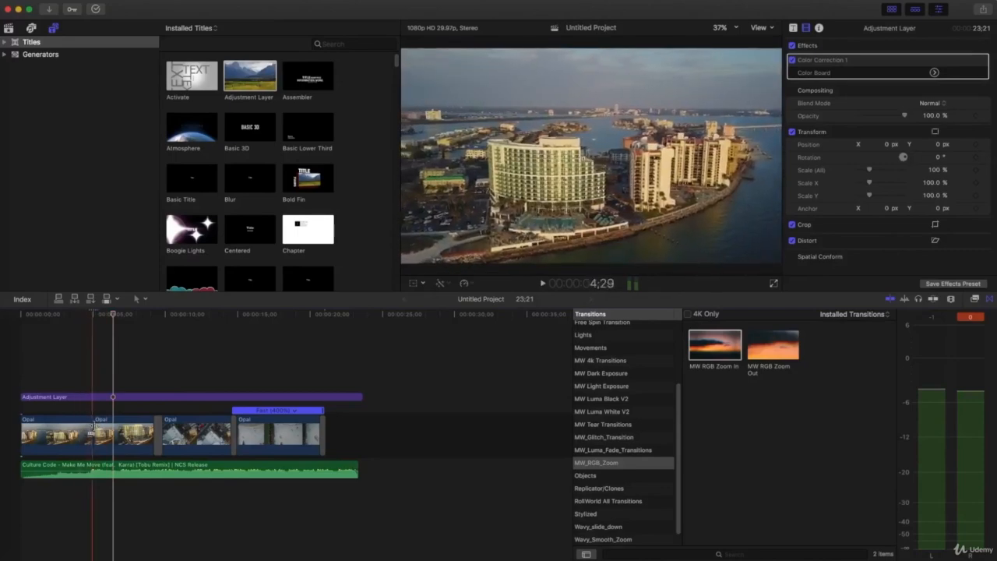
pyautogui.click(89, 434)
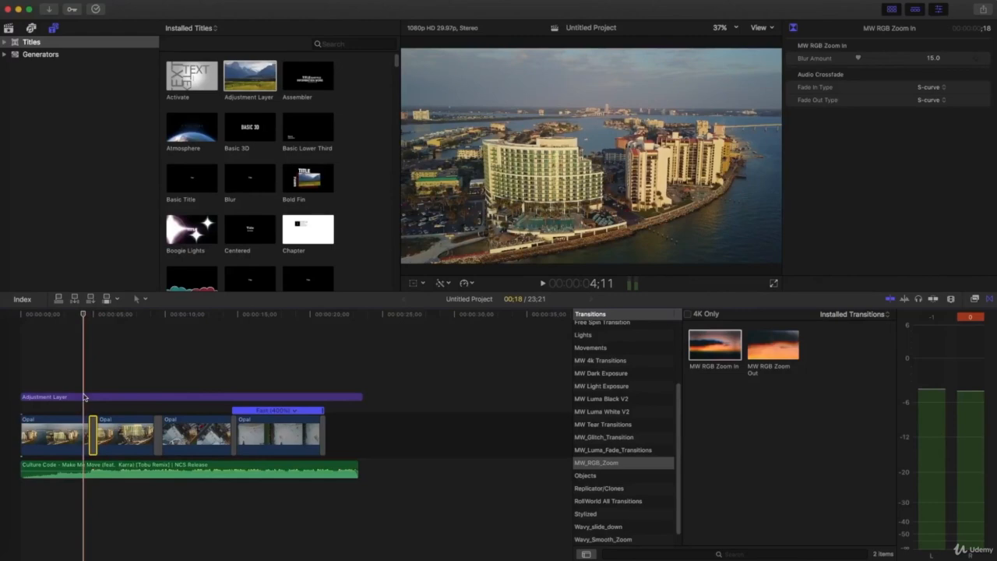
pyautogui.press('space')
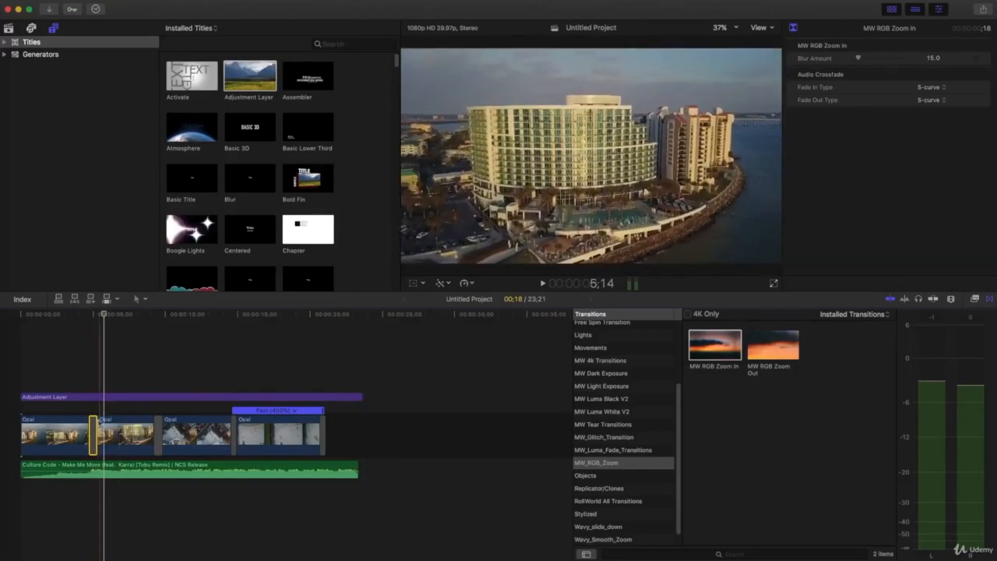
pyautogui.click(151, 391)
pyautogui.press('space')
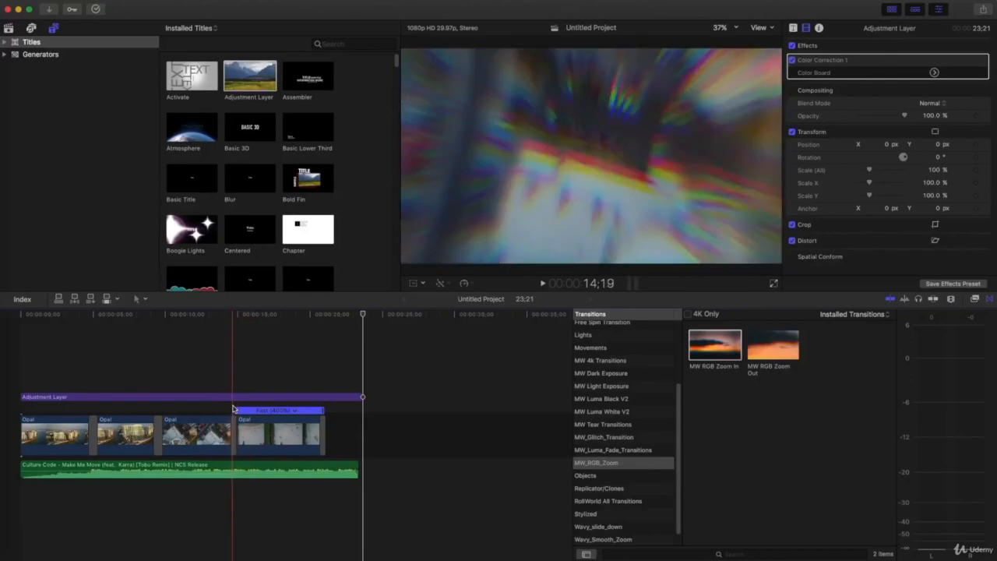
# Zoom the timeline in around the second transition and preview it
pyautogui.click(151, 407)
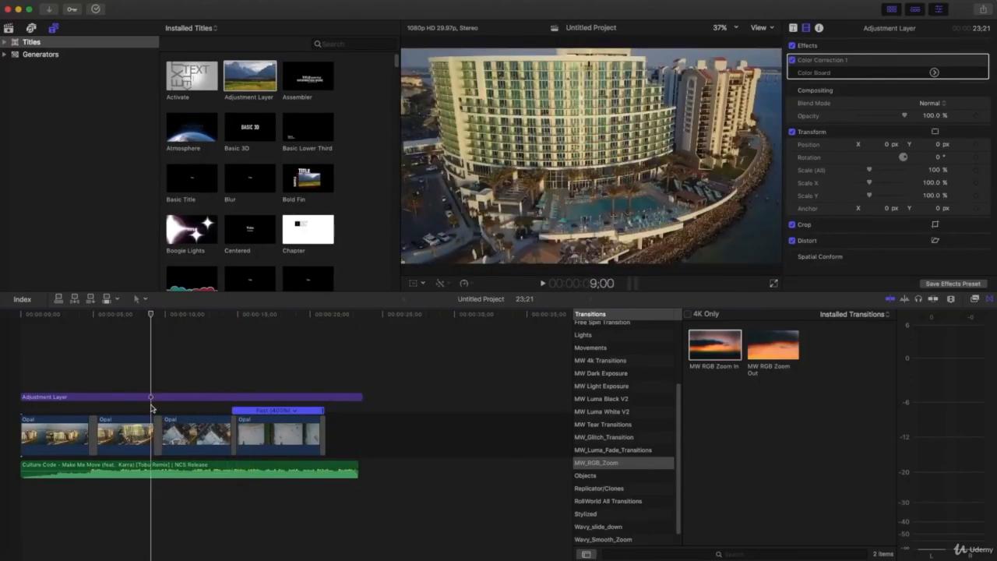
pyautogui.press('super+equal')
pyautogui.press('super+equal')
pyautogui.press('super+equal')
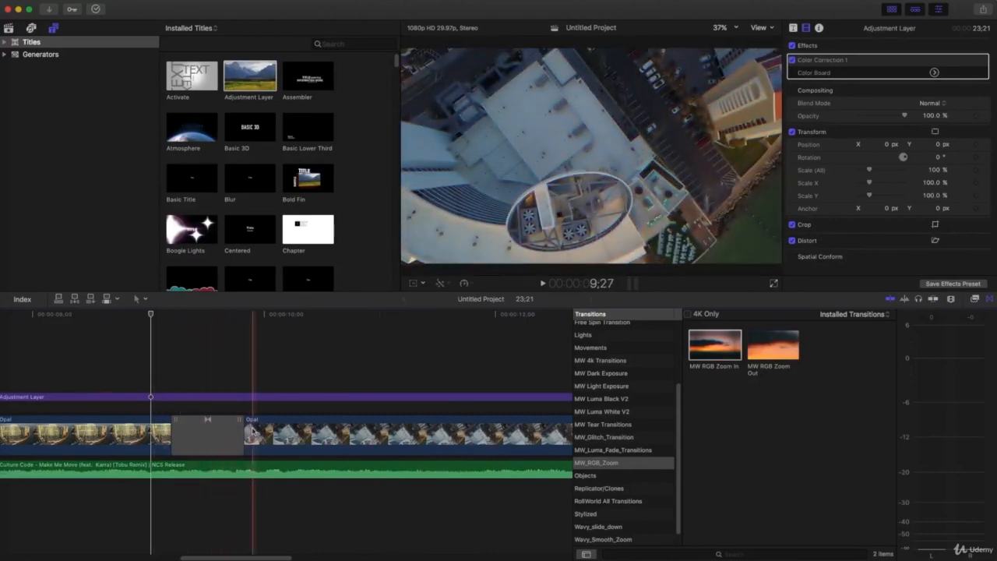
pyautogui.click(117, 385)
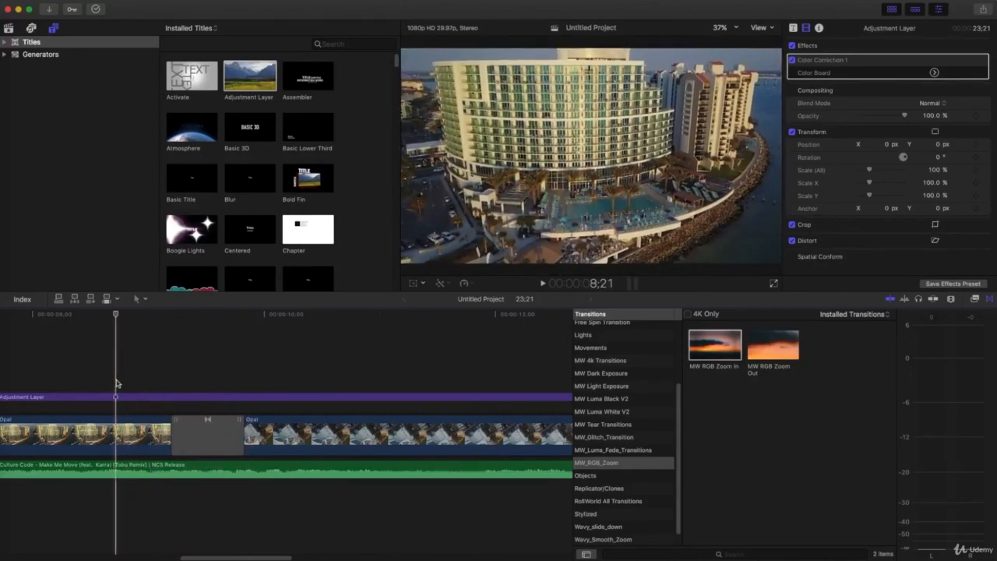
pyautogui.press('space')
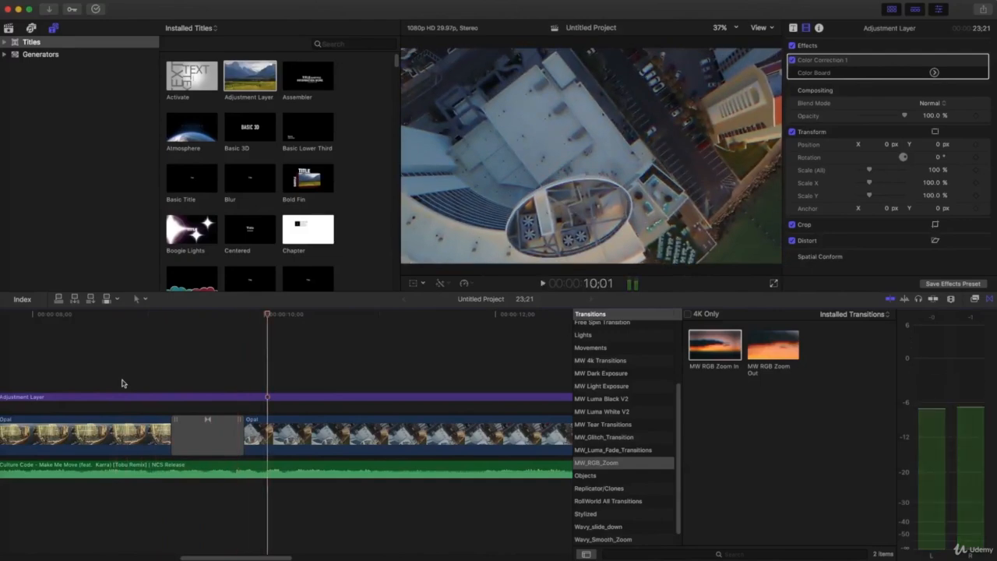
pyautogui.press('space')
# Drag the second RGB Zoom In transition's edge to lengthen it by 13 frames
pyautogui.click(208, 430)
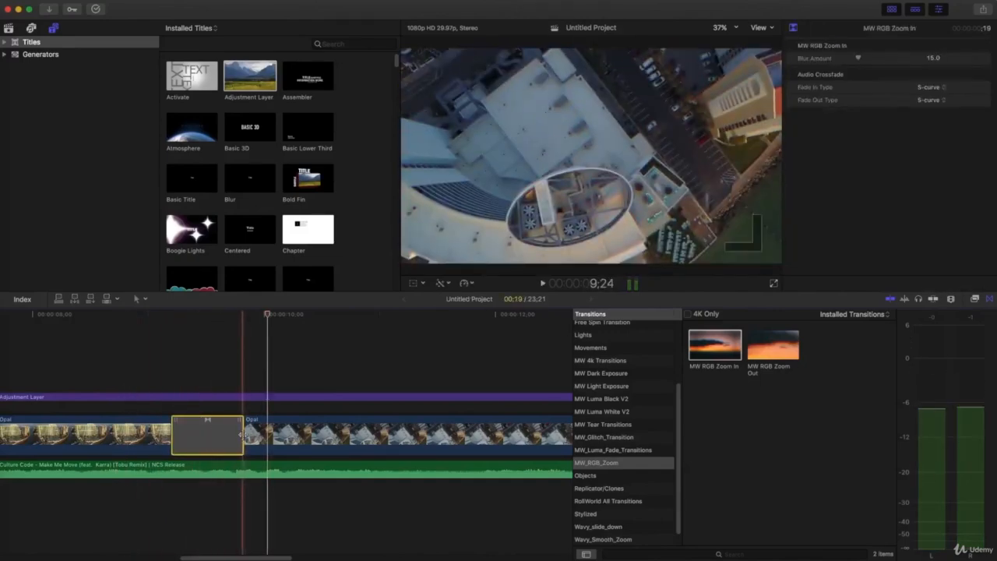
pyautogui.click(241, 435)
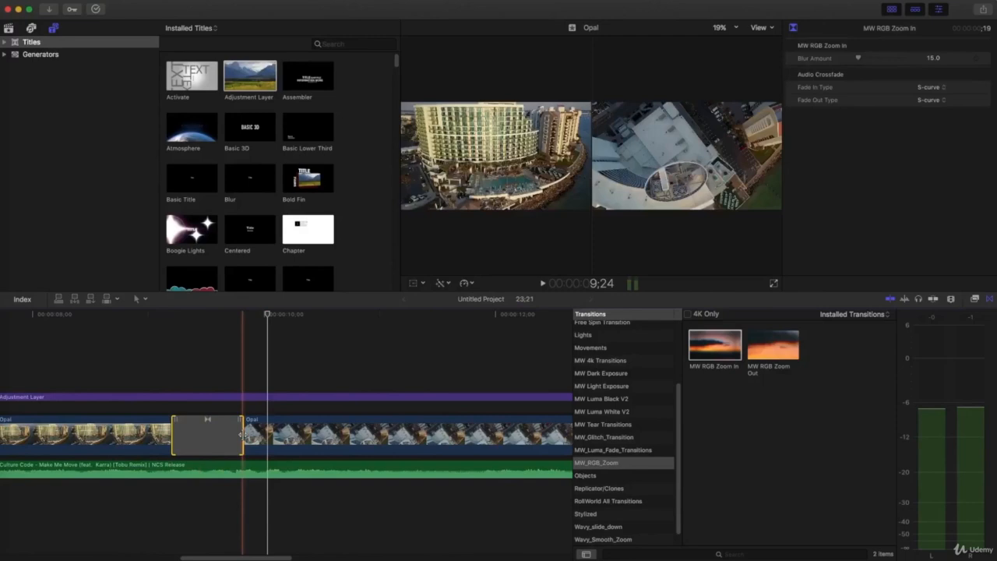
pyautogui.moveTo(241, 435); pyautogui.dragTo(322, 436)
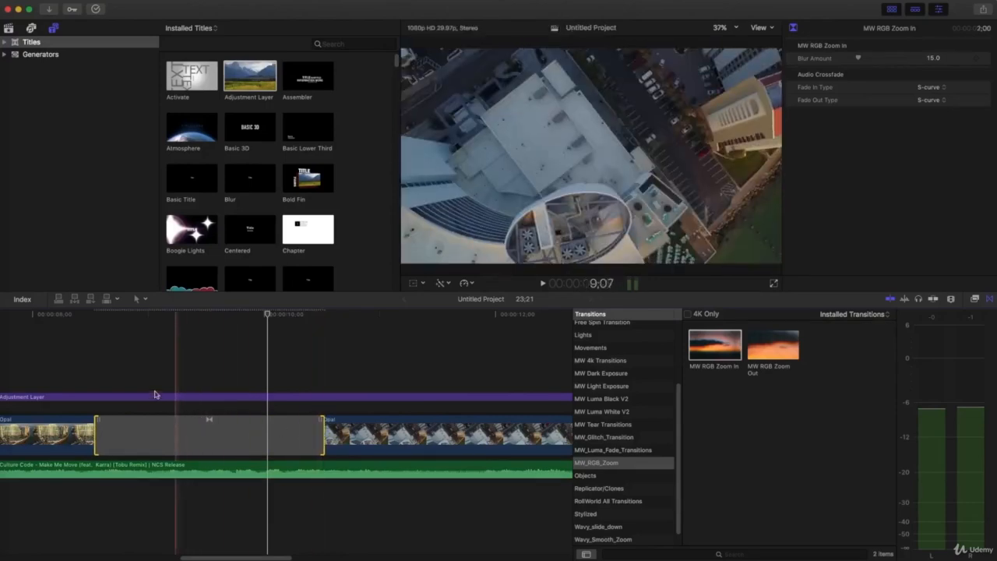
pyautogui.click(76, 382)
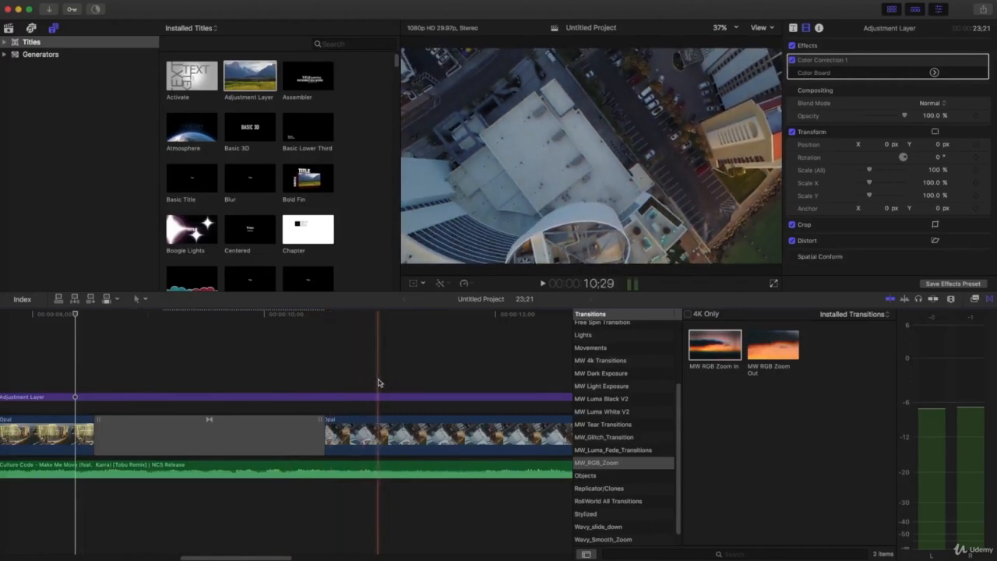
pyautogui.click(323, 438)
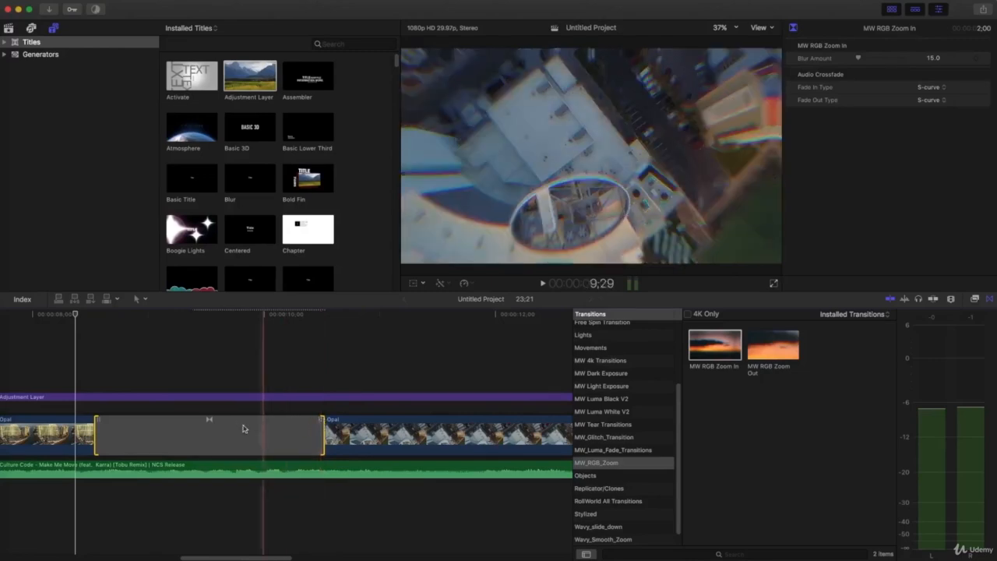
pyautogui.click(415, 432)
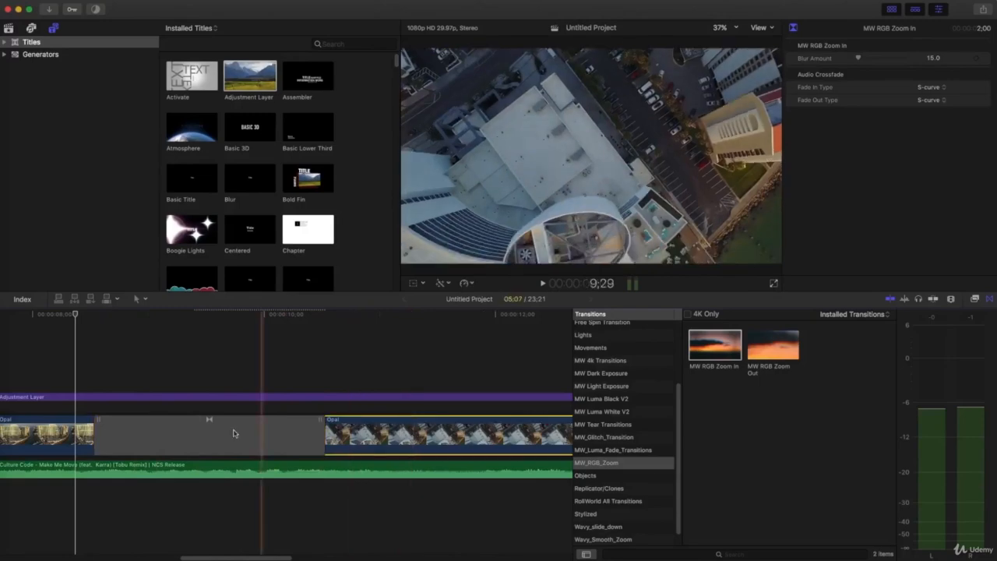
pyautogui.click(66, 432)
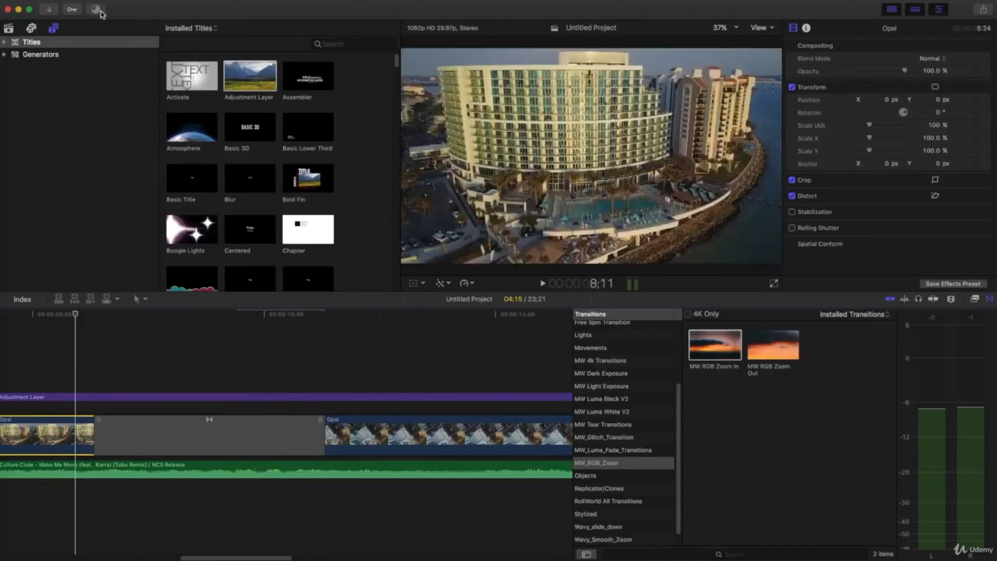
pyautogui.click(95, 9)
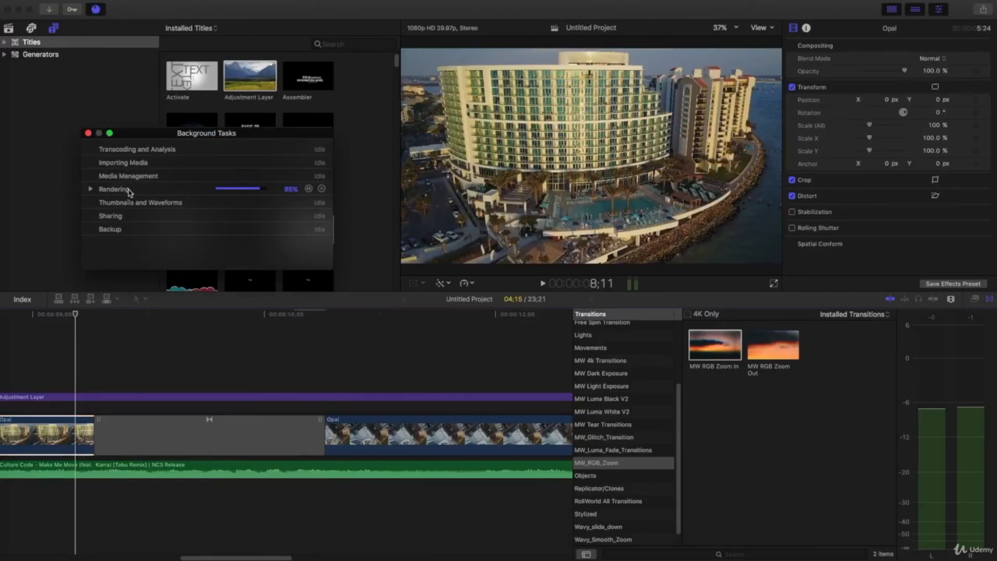
pyautogui.click(88, 133)
pyautogui.click(71, 340)
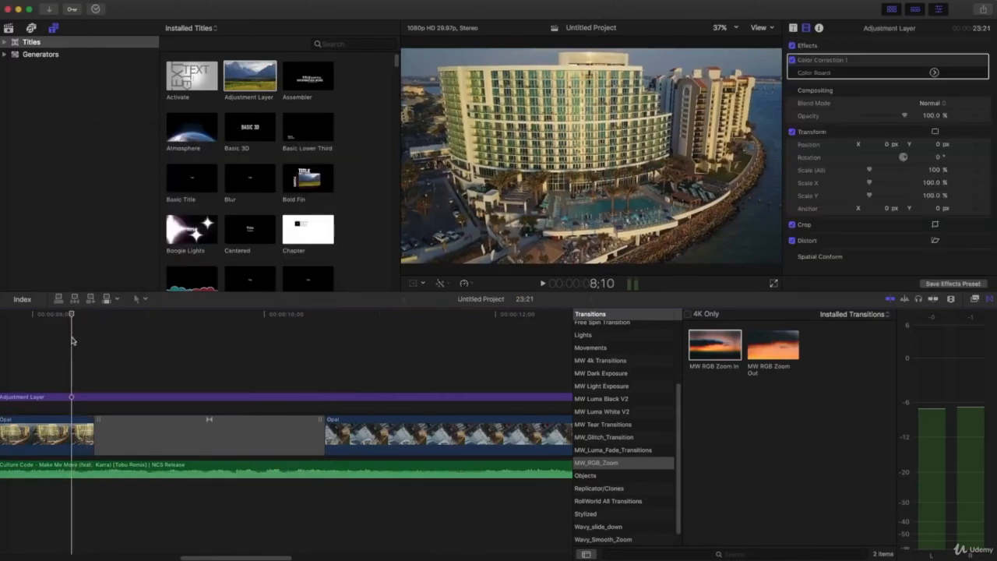
# Preview the lengthened transition twice, undo the lengthening with Cmd+Z, and play the short version
pyautogui.press('space')
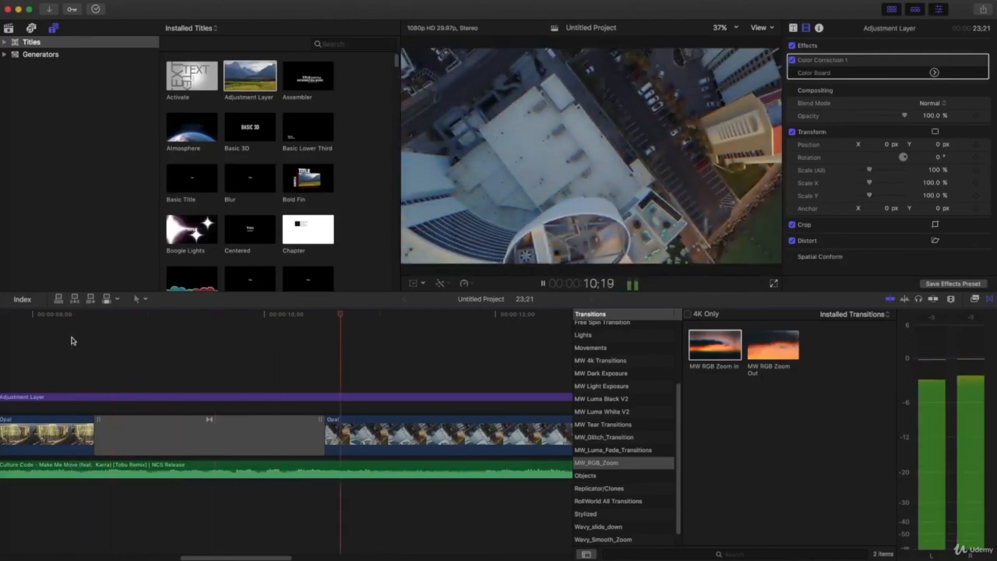
pyautogui.press('space')
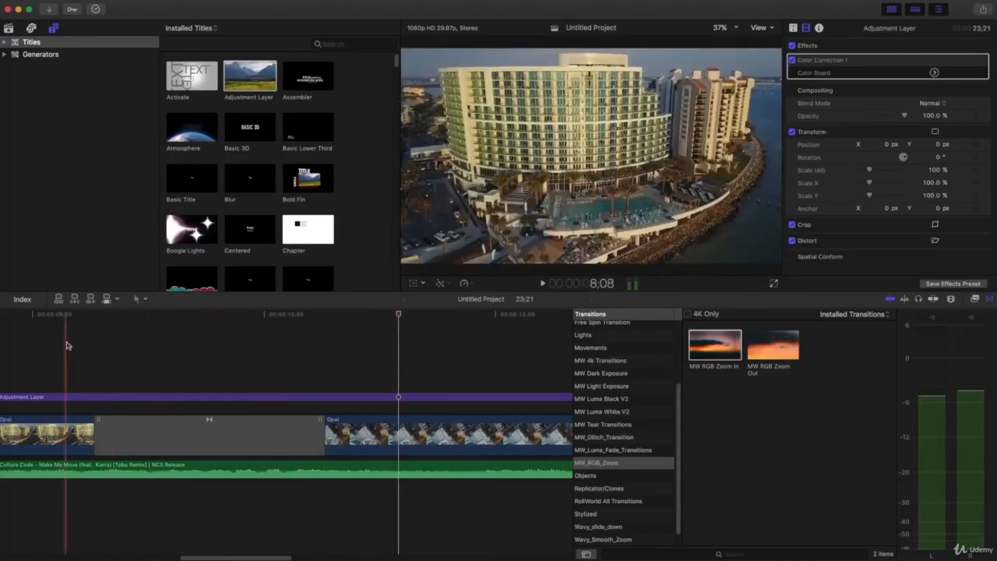
pyautogui.click(67, 345)
pyautogui.press('space')
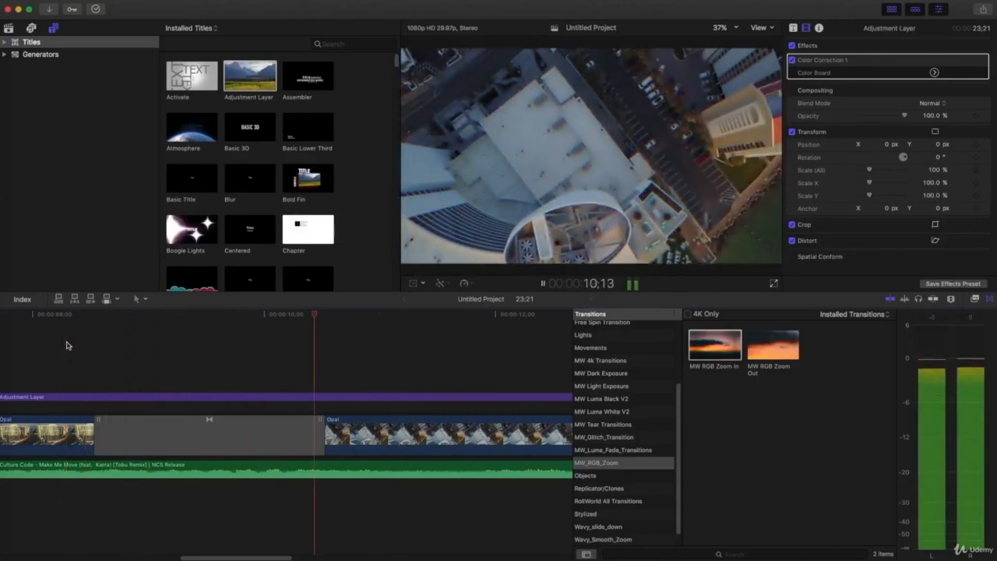
pyautogui.press('space')
pyautogui.press('super+z')
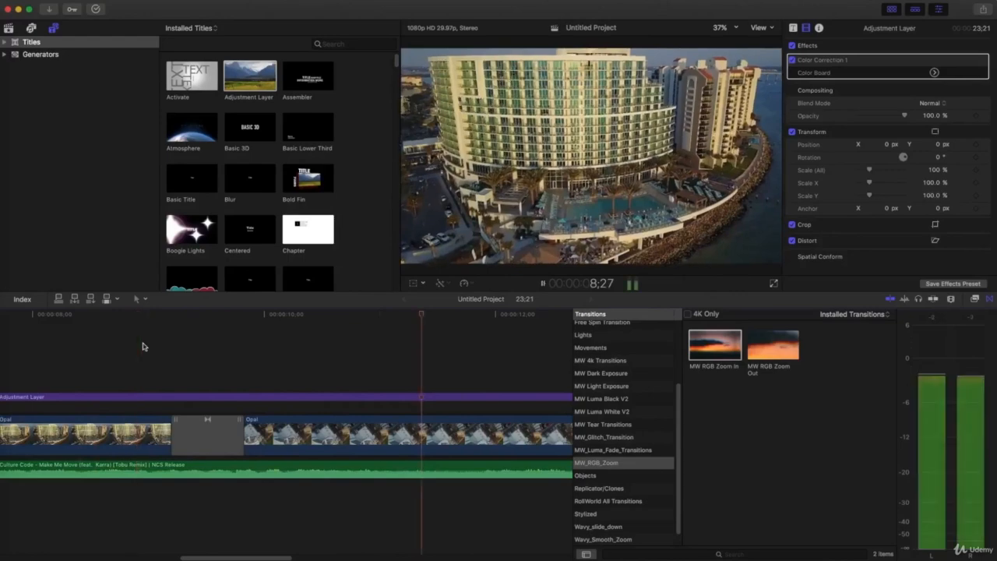
pyautogui.press('space')
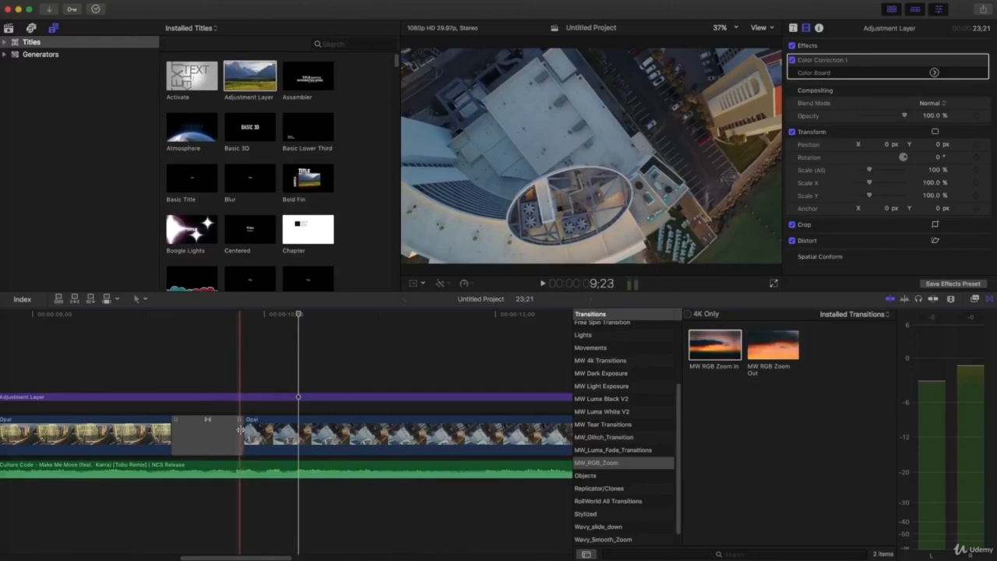
# Undo a wrong edge trim, then trim the Opal clip by -6 frames at the transition
pyautogui.moveTo(237, 427); pyautogui.dragTo(302, 422)
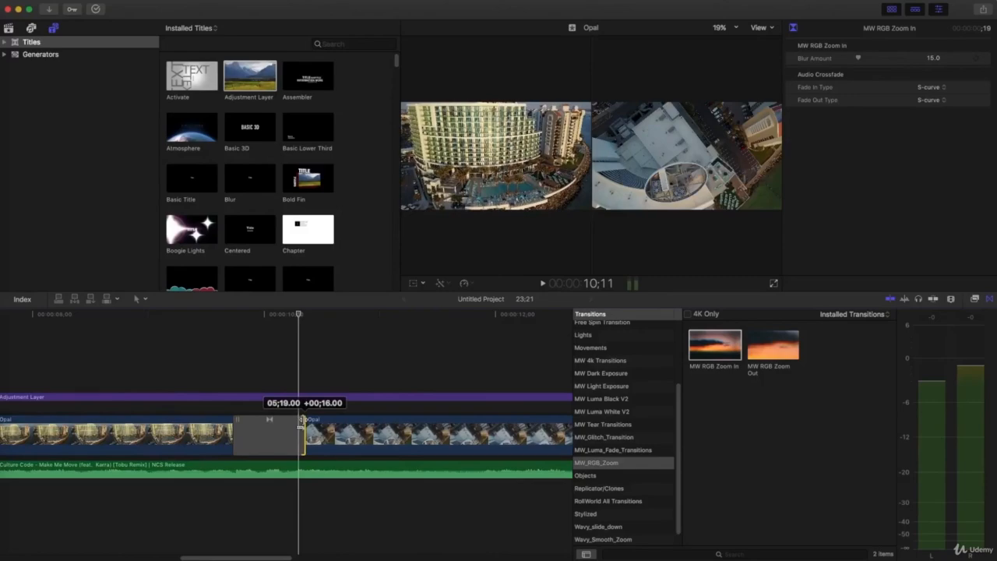
pyautogui.moveTo(302, 423); pyautogui.dragTo(266, 423)
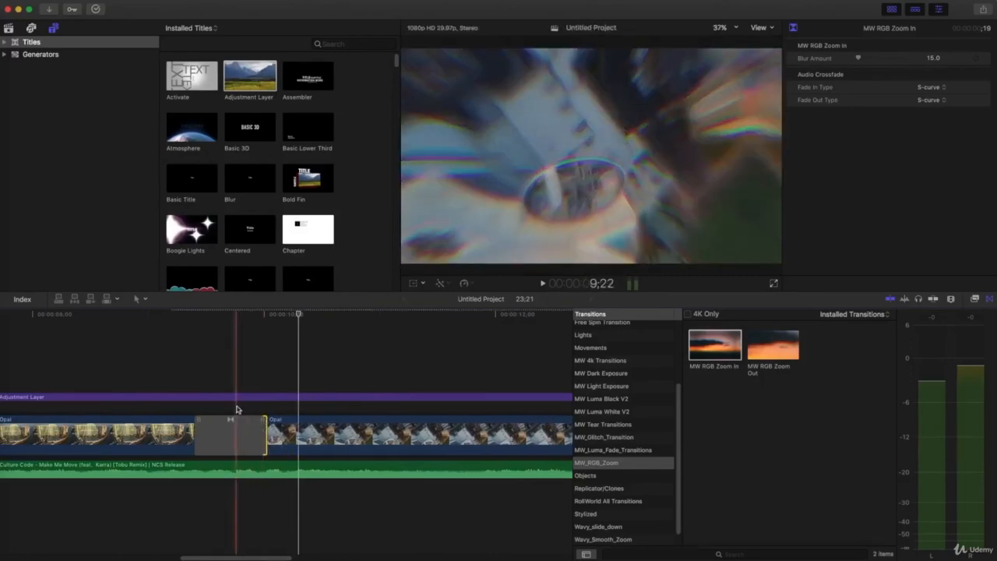
pyautogui.press('super+z')
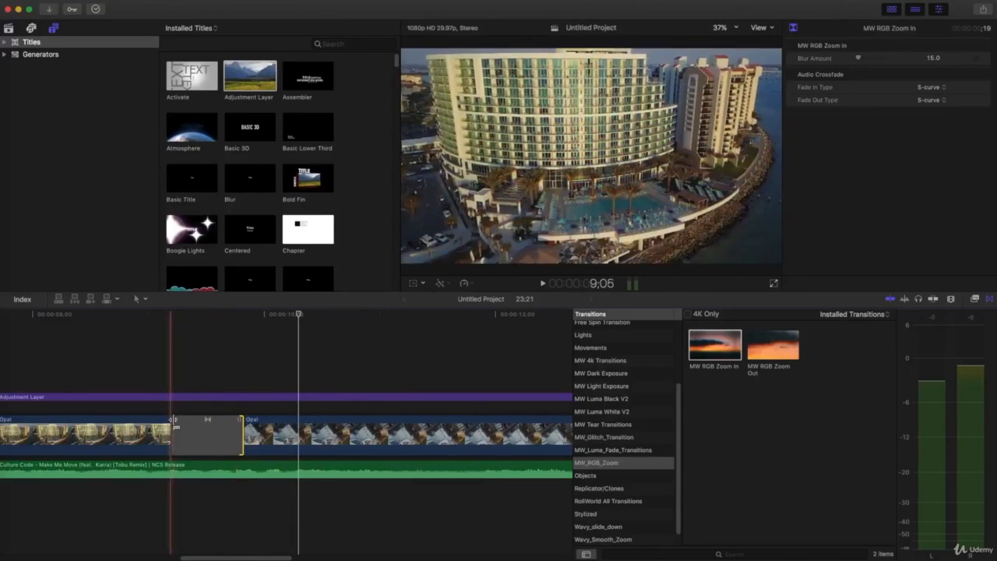
pyautogui.moveTo(176, 426); pyautogui.dragTo(221, 420)
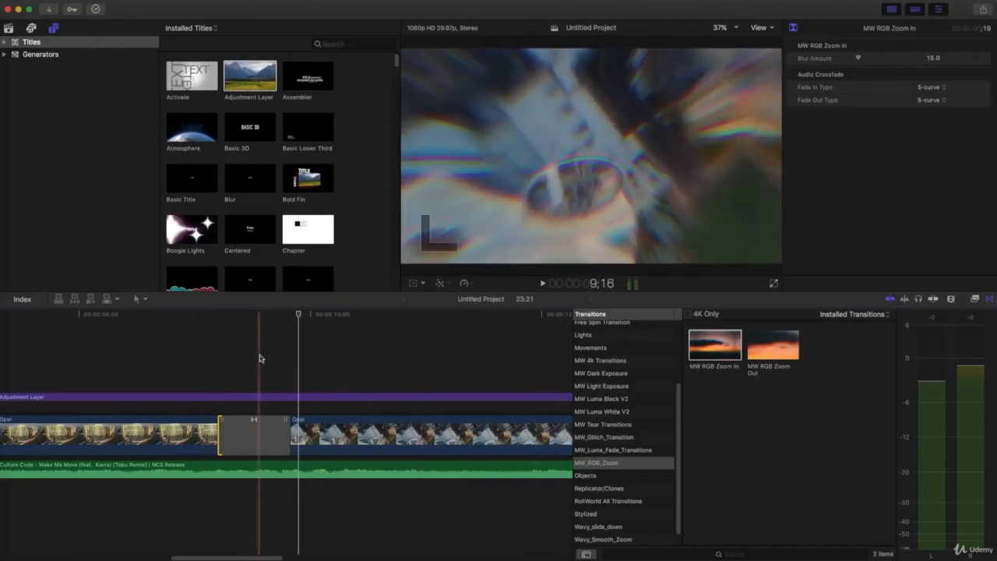
pyautogui.press('super+minus')
pyautogui.press('super+minus')
pyautogui.press('super+minus')
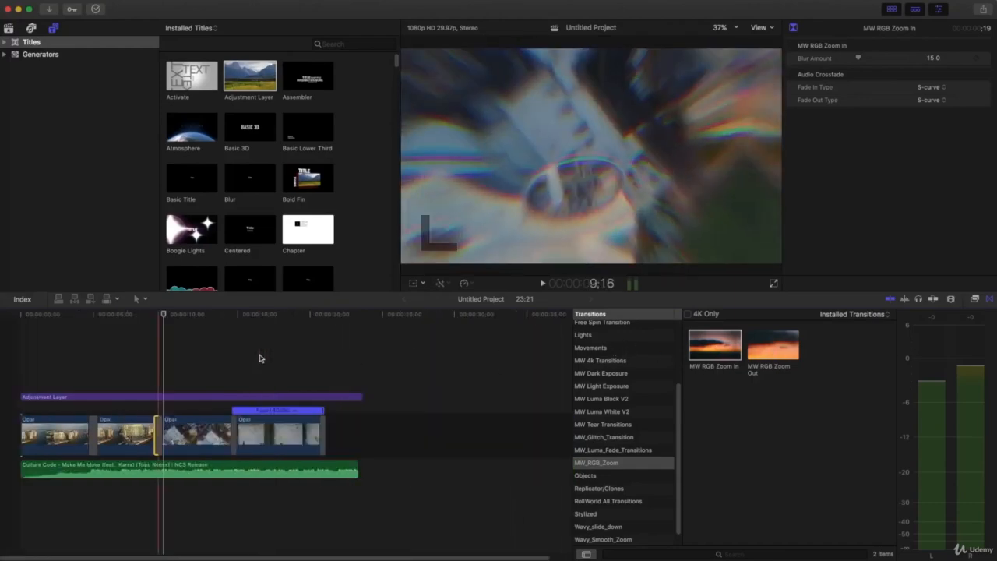